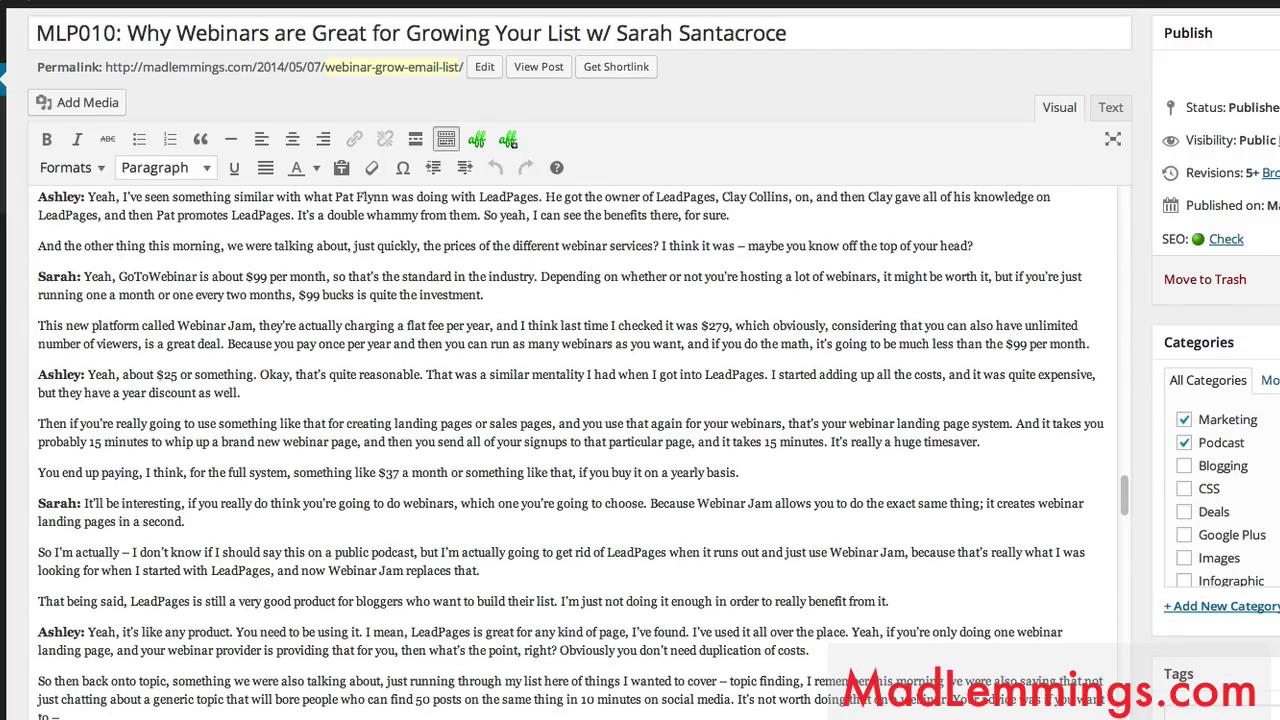
Step: Examine the focus keyword and its check results in the post's WordPress SEO by Yoast section
scroll(580, 400, "down", 5)
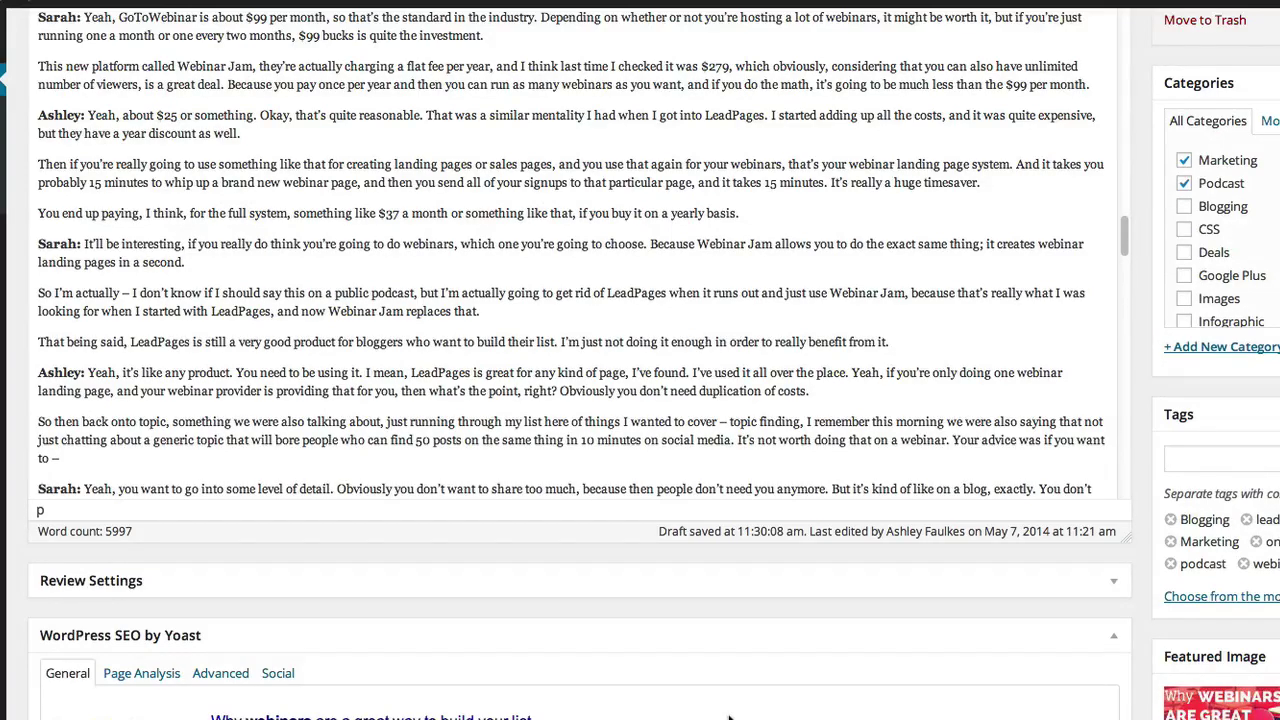
scroll(728, 717, "down", 2)
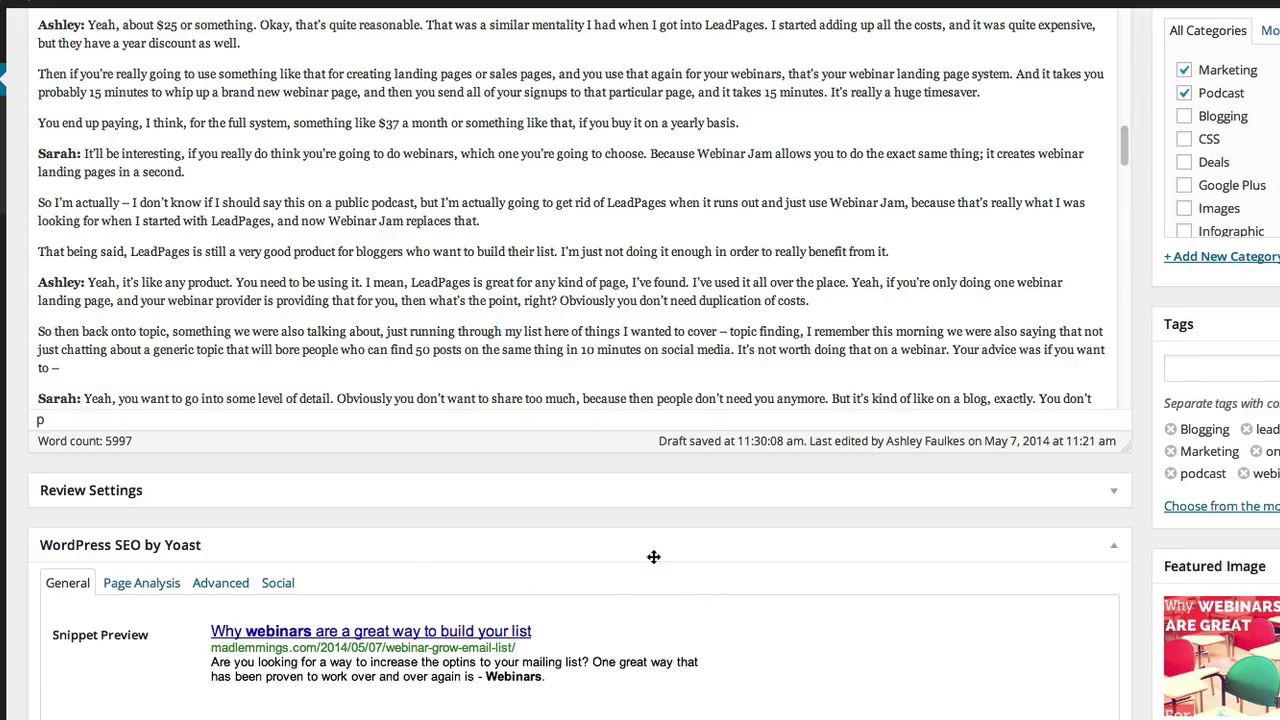
scroll(632, 556, "down", 3)
scroll(633, 554, "down", 2)
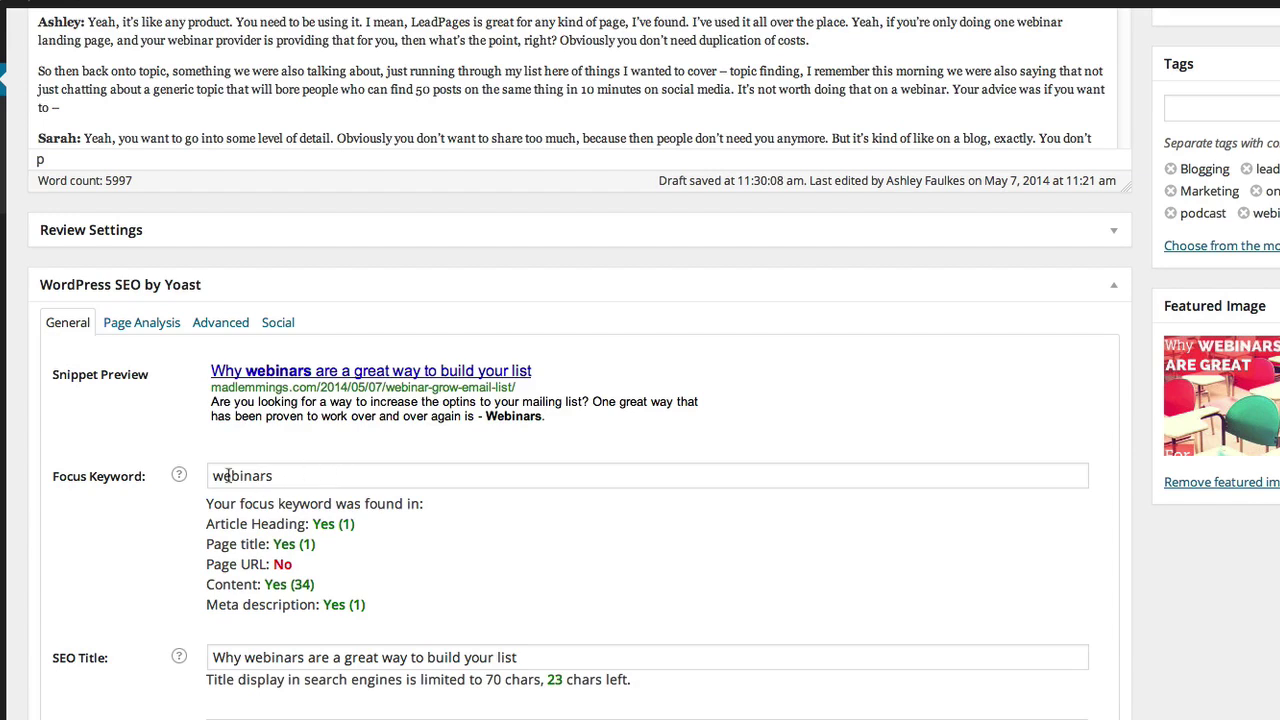
left_click(282, 476)
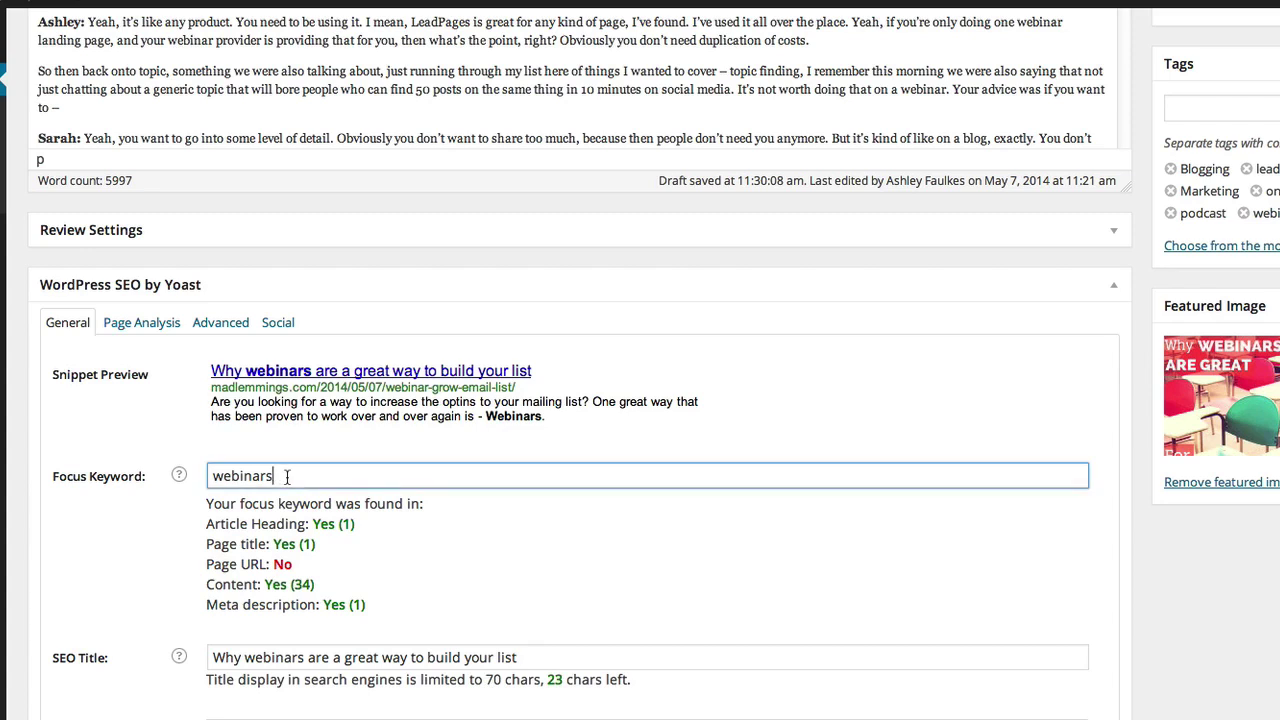
left_click(716, 569)
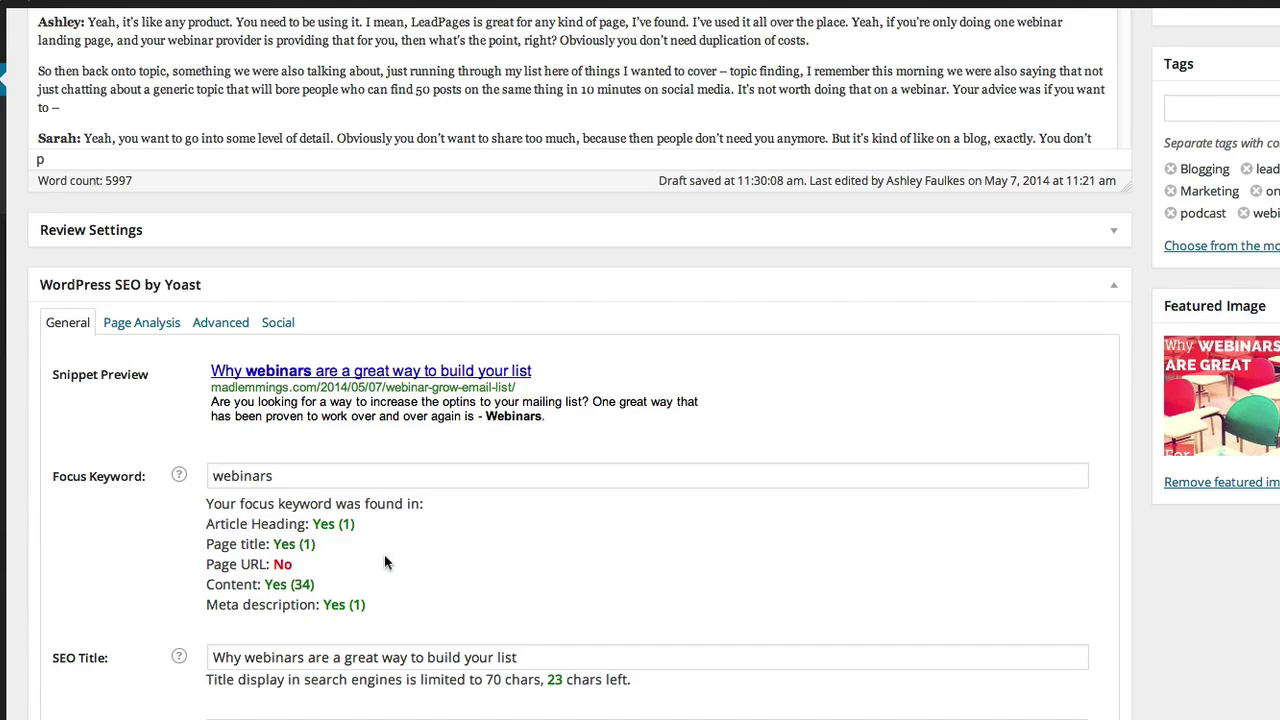
Step: Compare the post's title with the Article Heading result of the focus keyword check
scroll(397, 570, "up", 15)
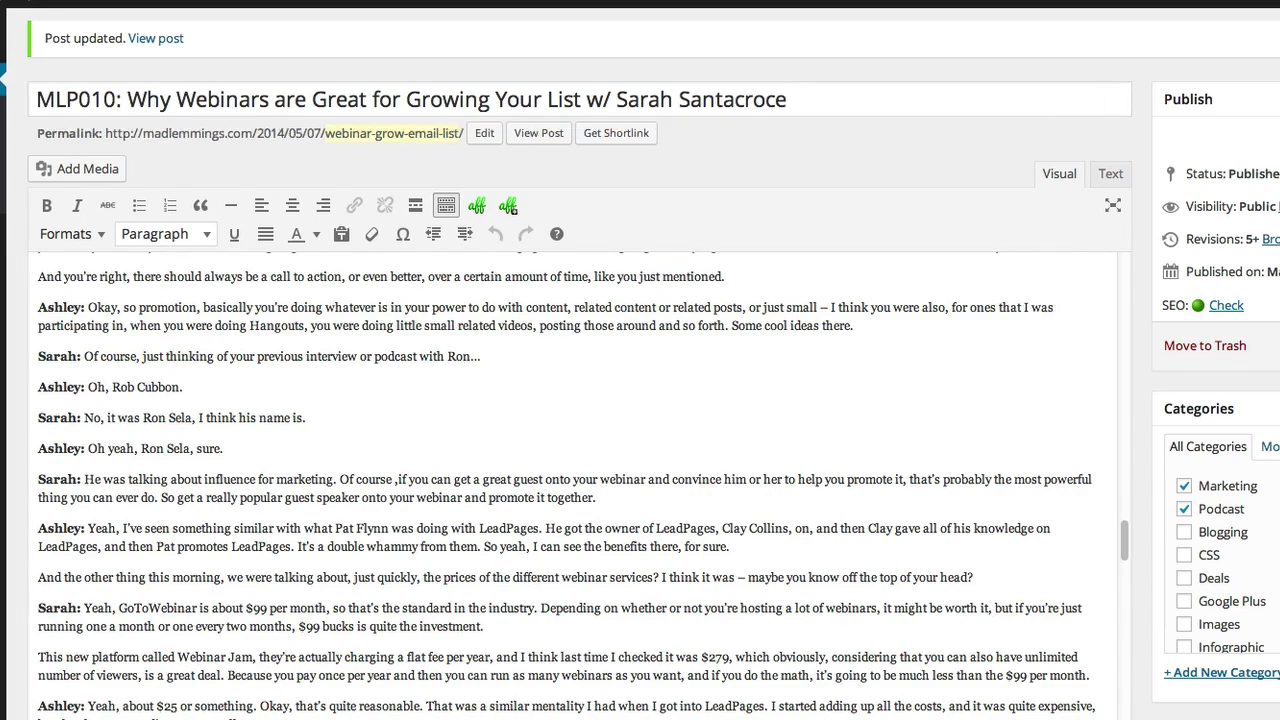
scroll(640, 360, "down", 5)
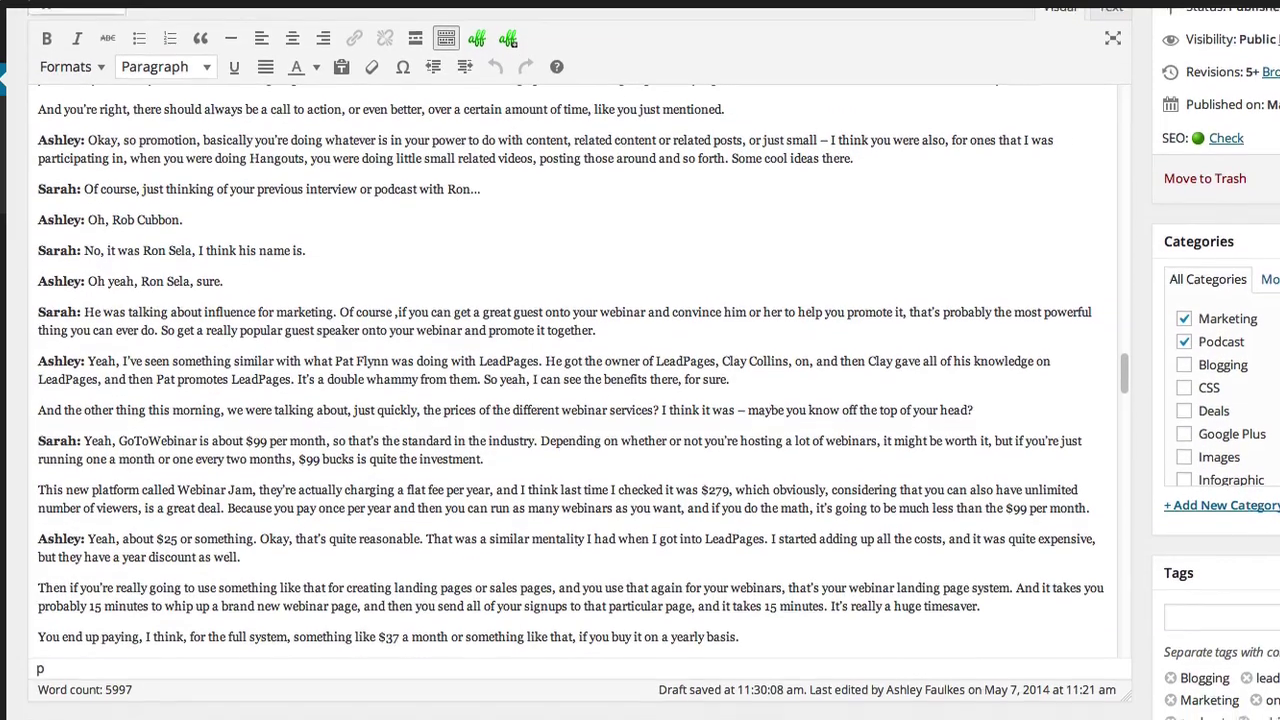
scroll(640, 360, "down", 1)
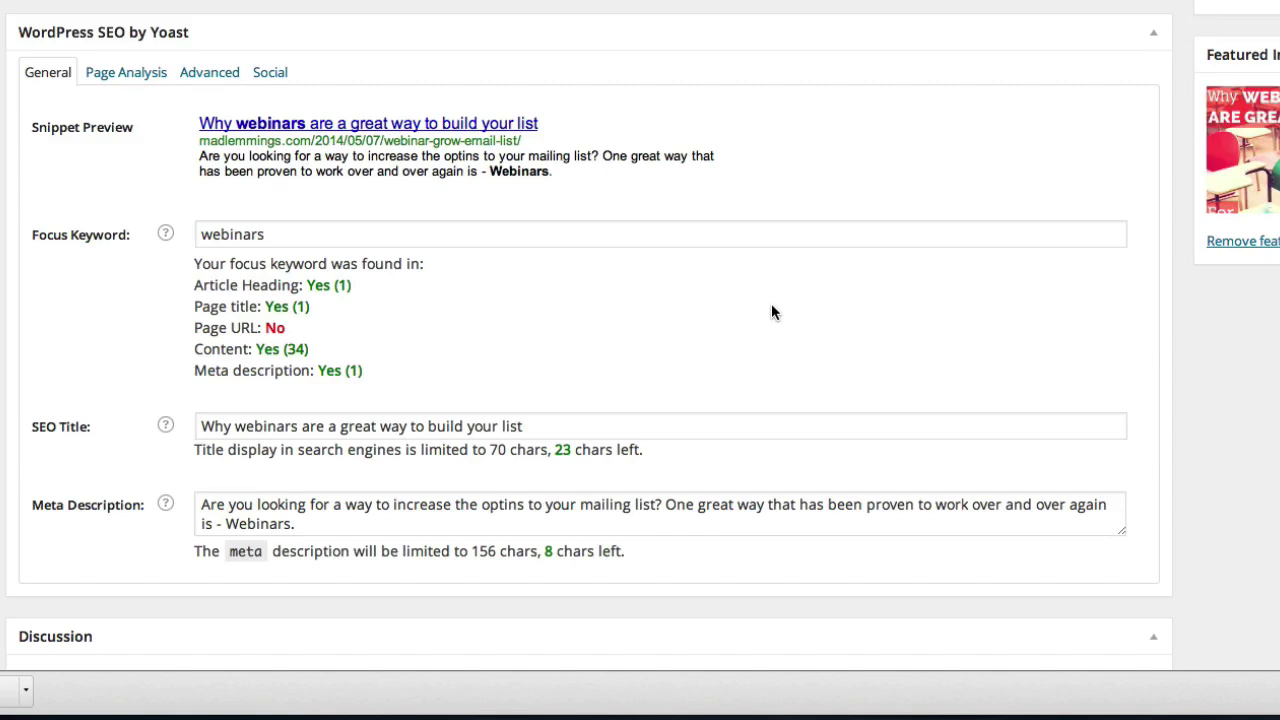
left_click_drag(353, 285, 307, 285)
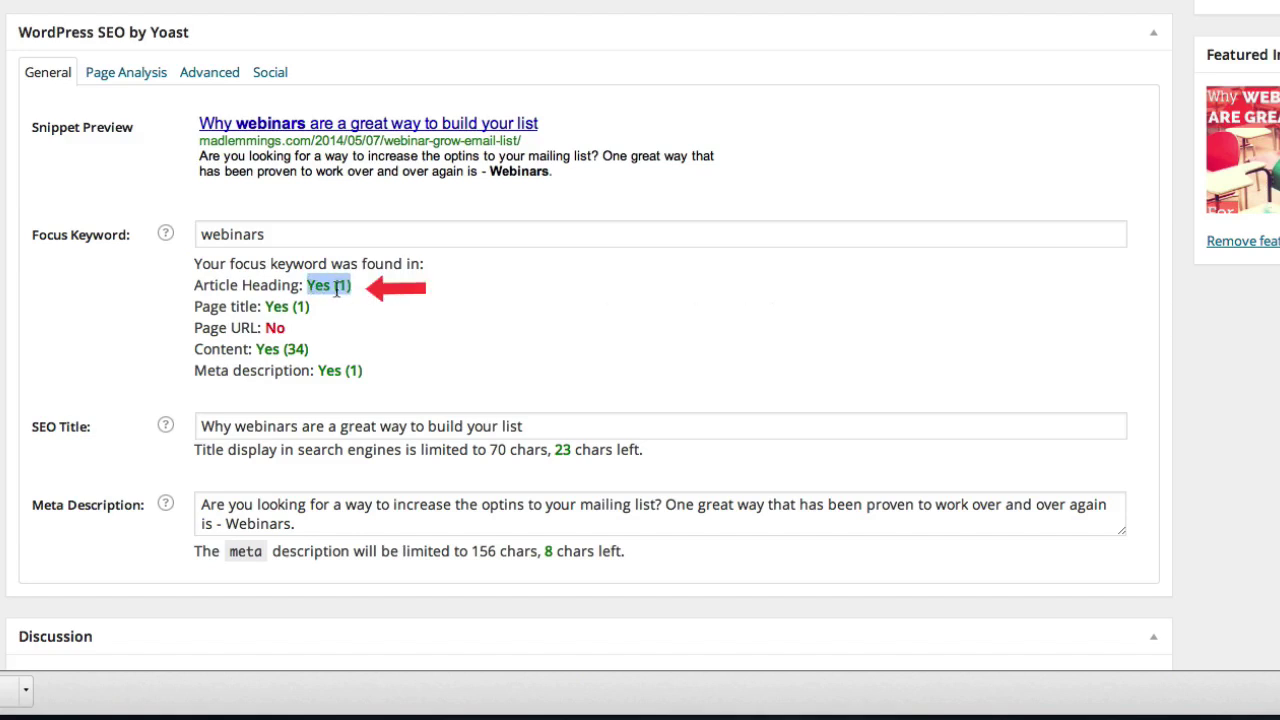
left_click(342, 287)
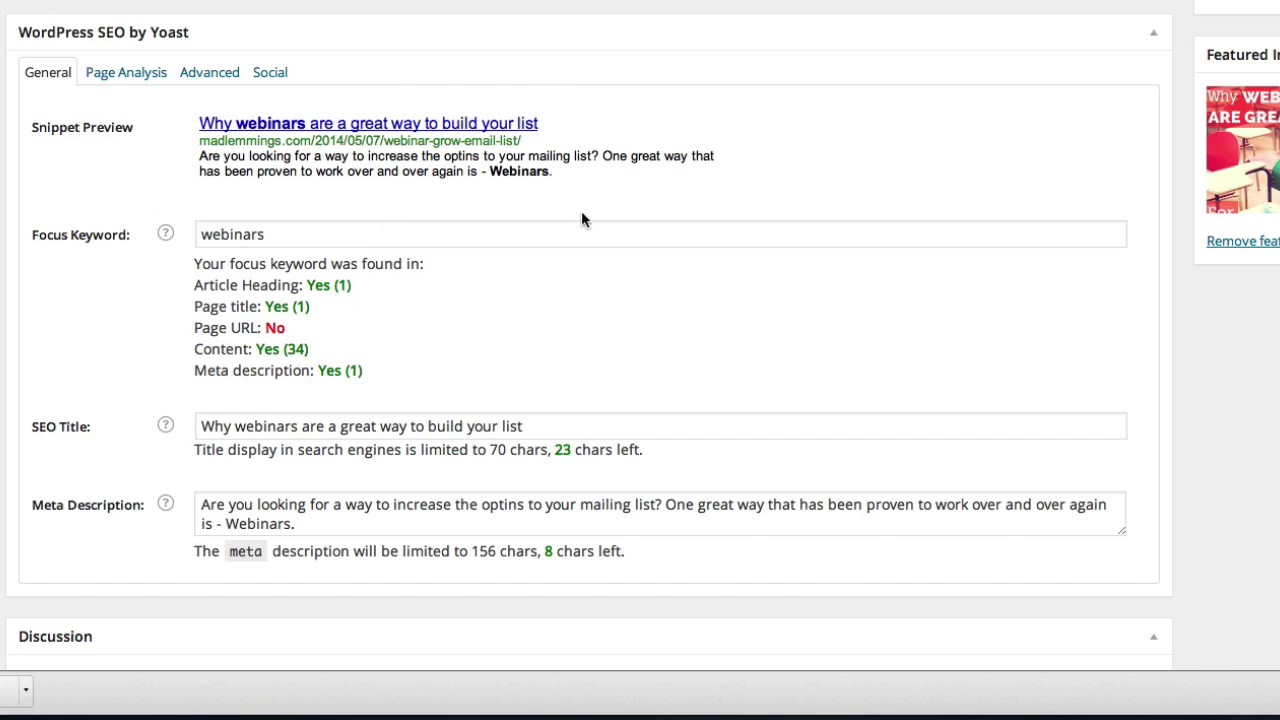
Step: Remove the word "webinars" from the SEO title and check the Page title result for the focus keyword
left_click_drag(550, 428, 181, 428)
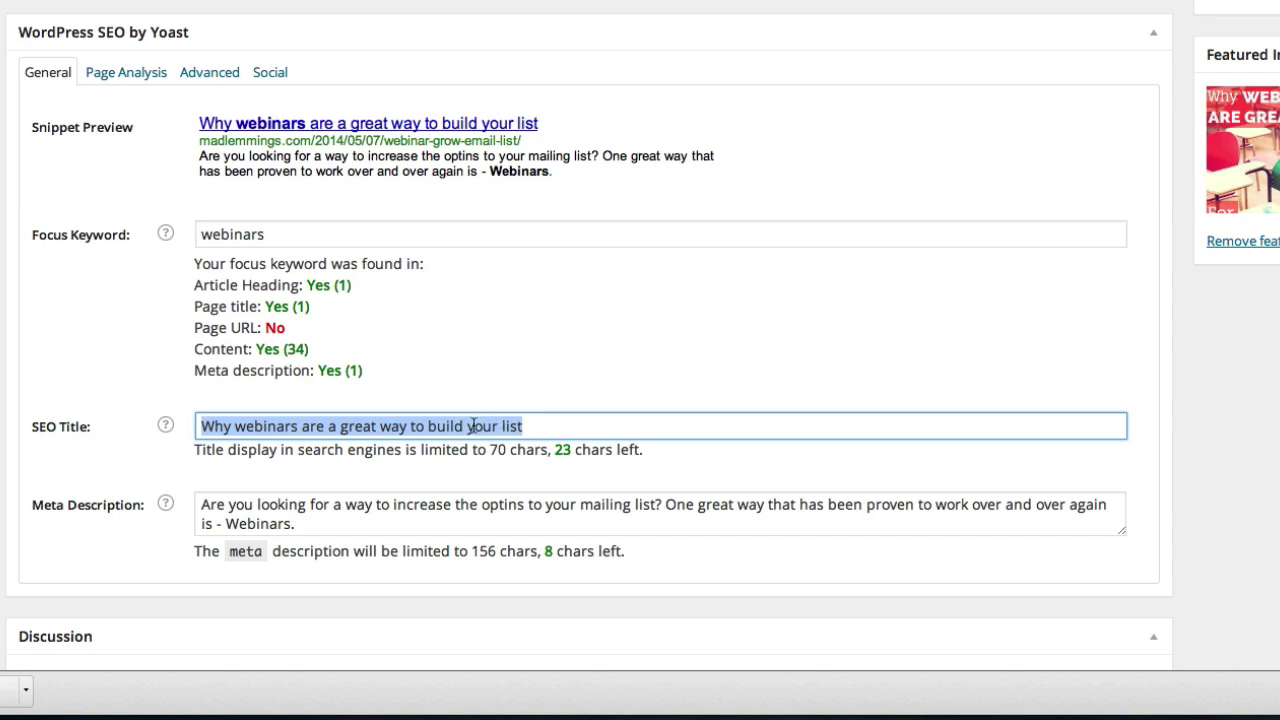
double_click(278, 424)
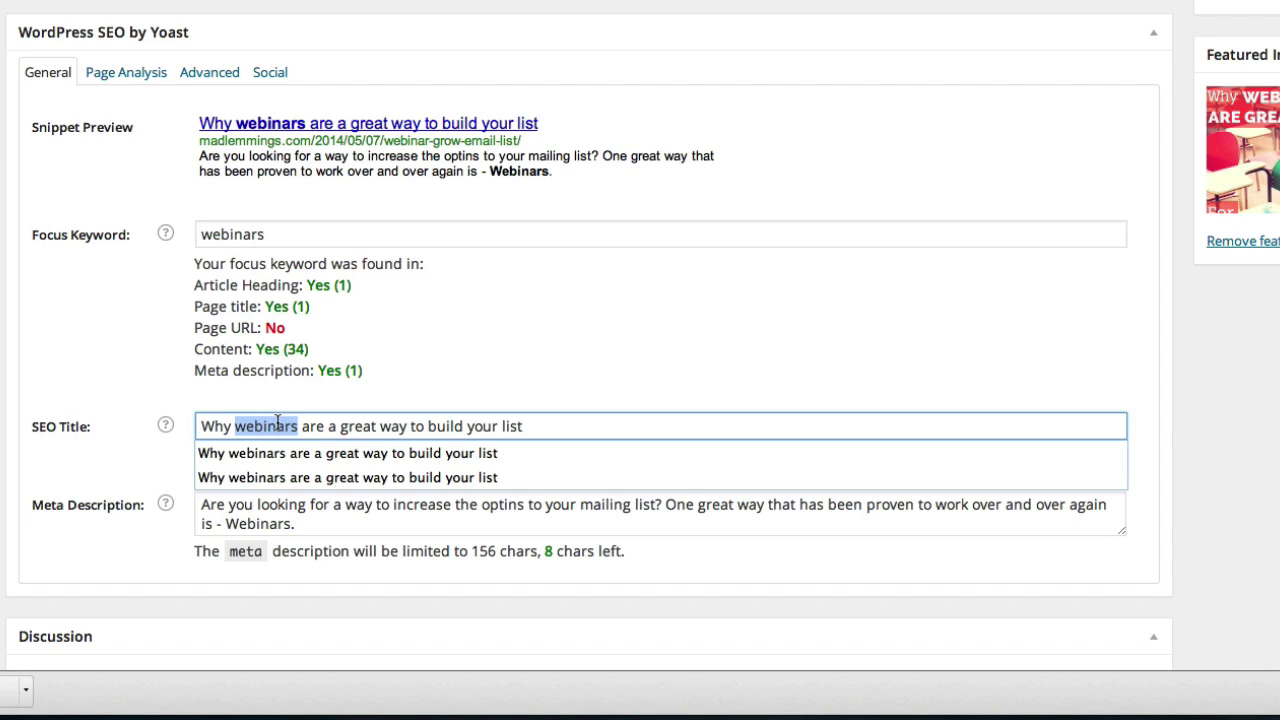
key("BackSpace")
key("BackSpace")
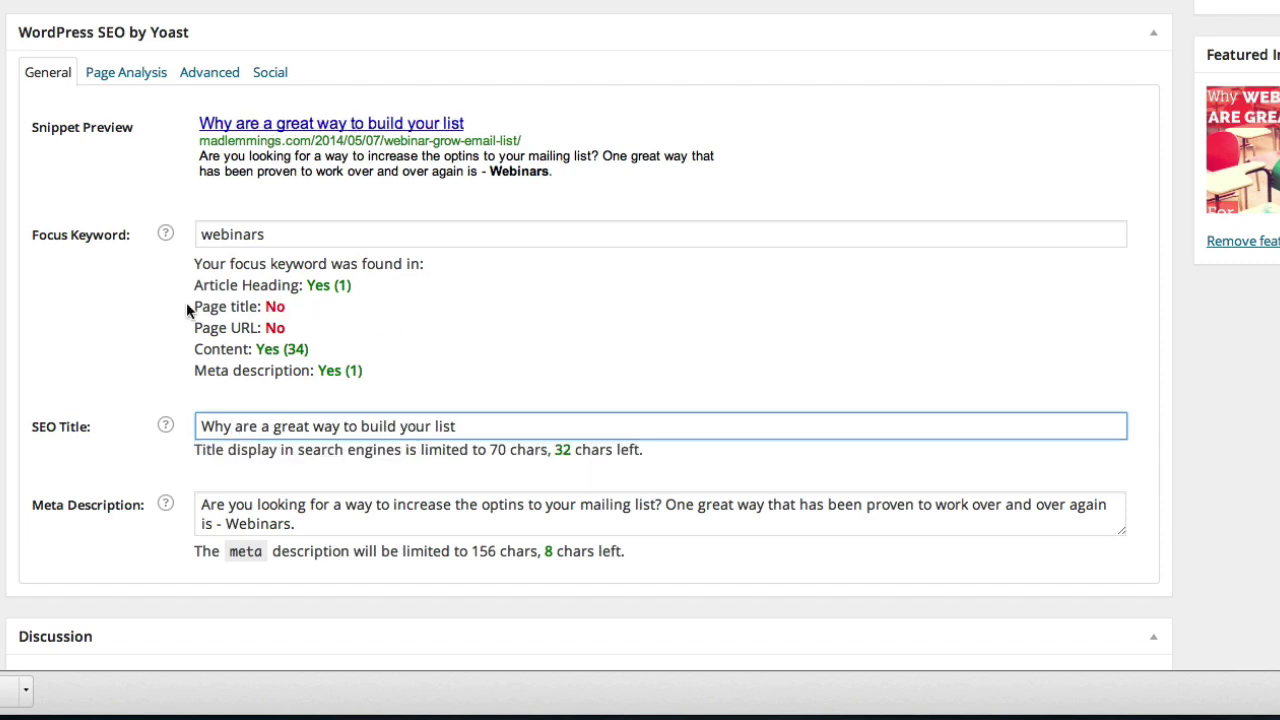
left_click_drag(190, 306, 290, 307)
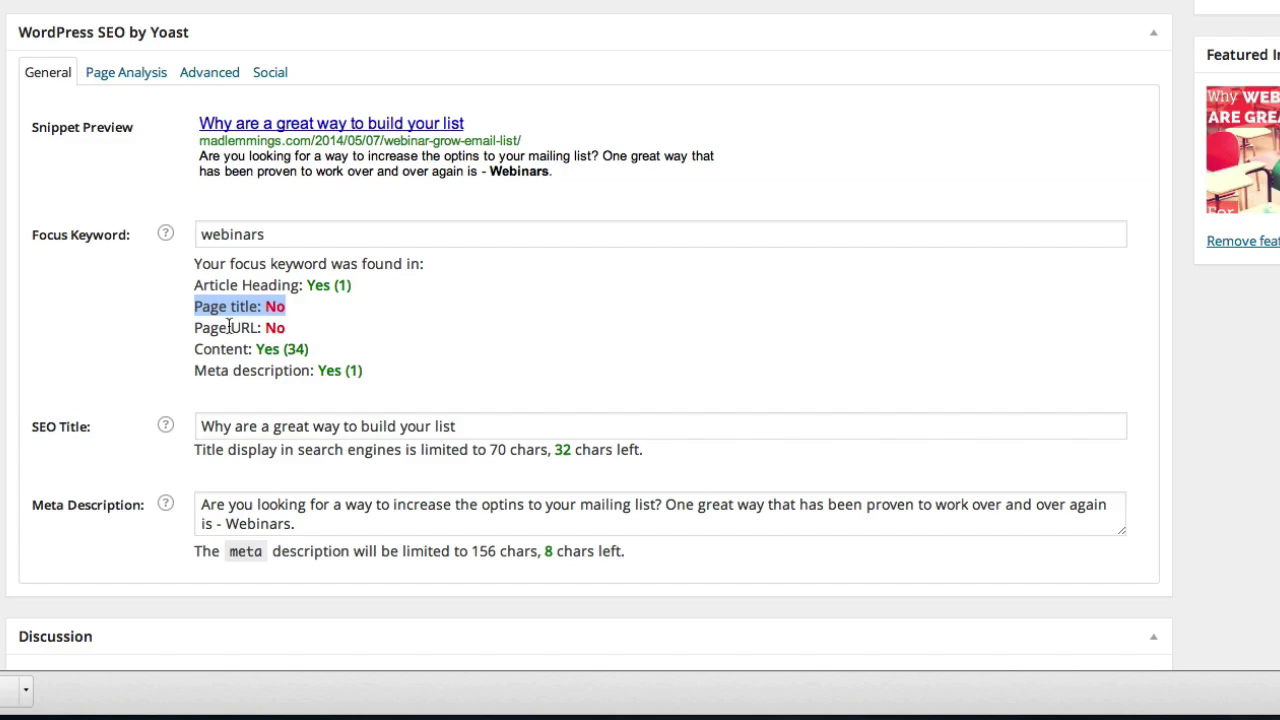
Step: Compare the post's permalink with the Page URL result of the focus keyword check
scroll(385, 170, "up", 10)
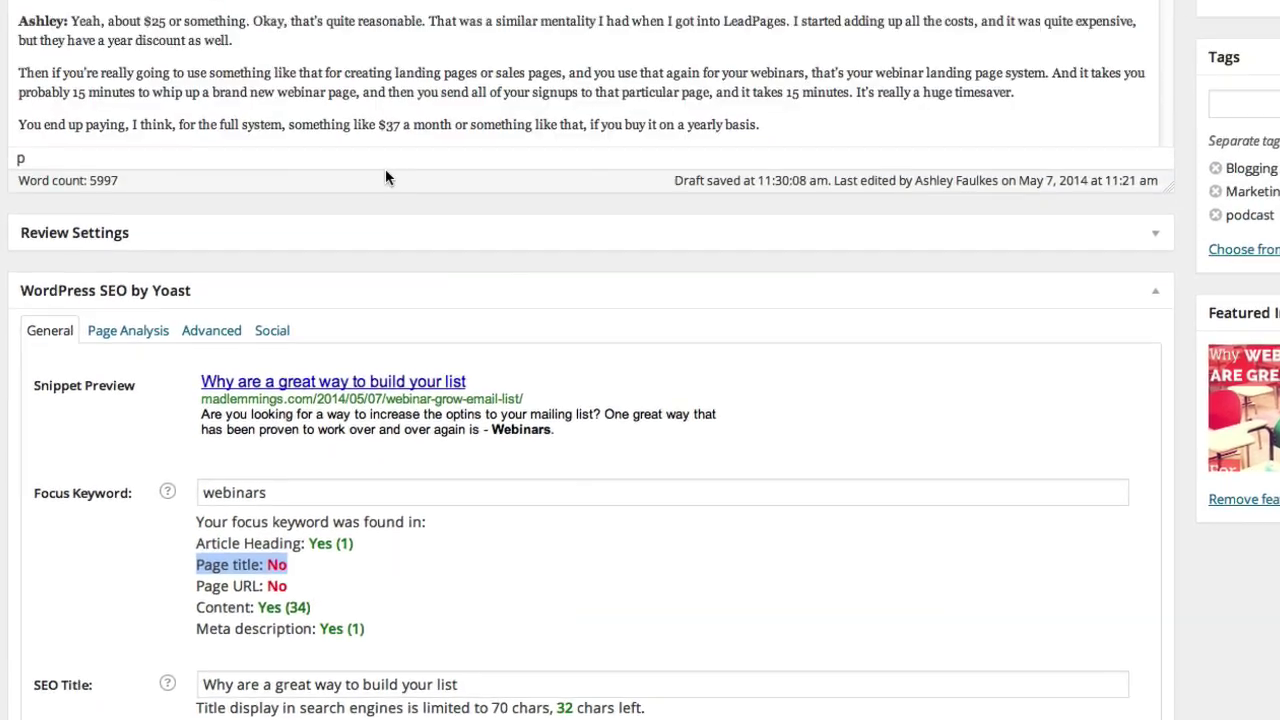
scroll(816, 697, "up", 15)
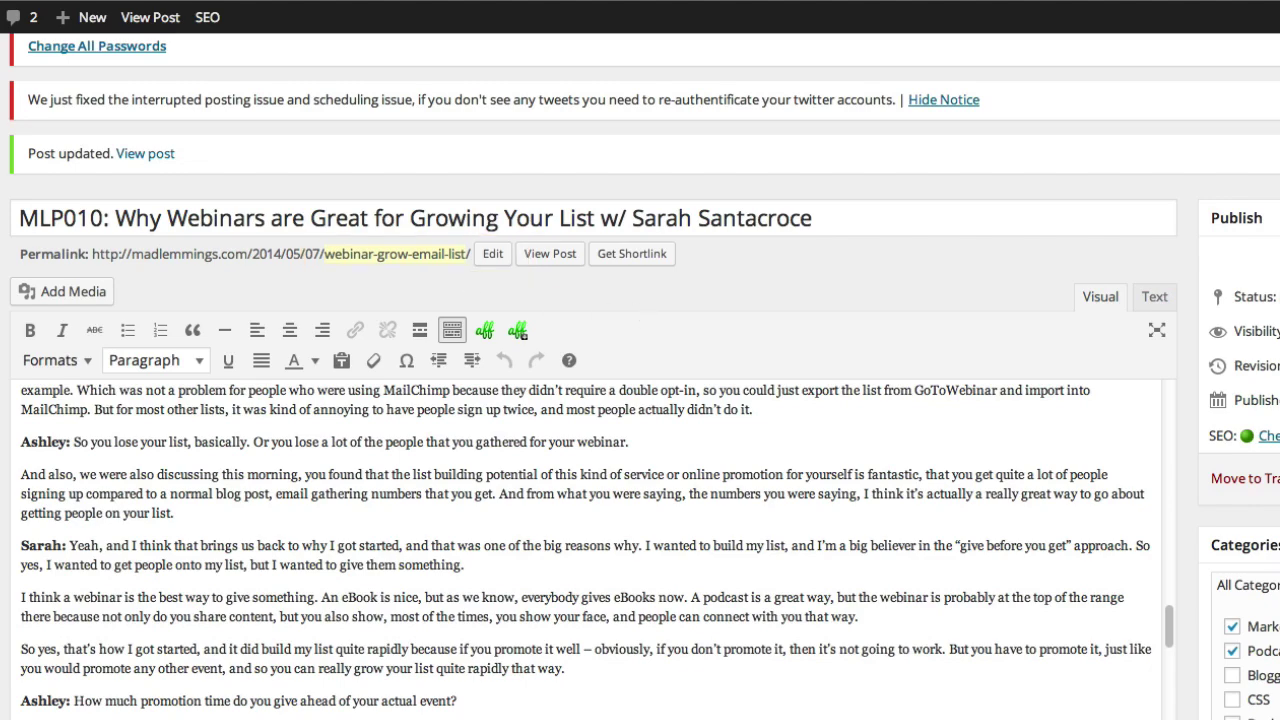
scroll(640, 376, "down", 2)
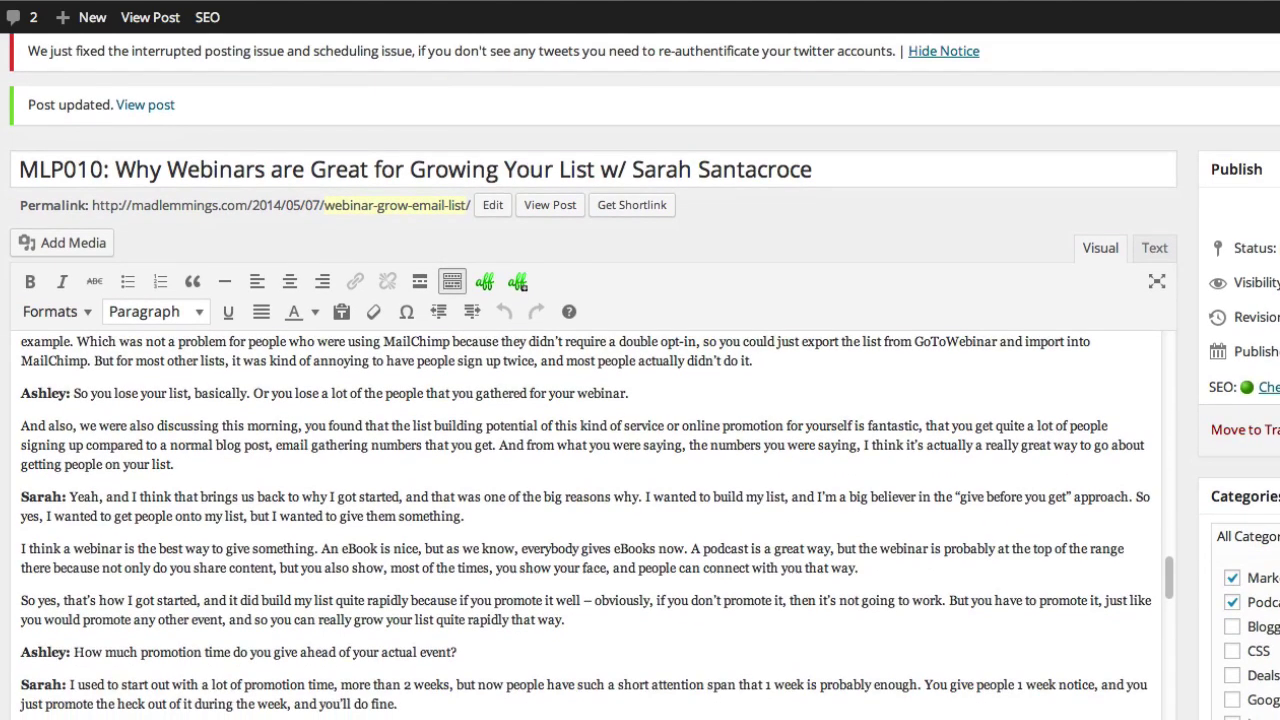
scroll(640, 376, "down", 10)
scroll(357, 229, "up", 10)
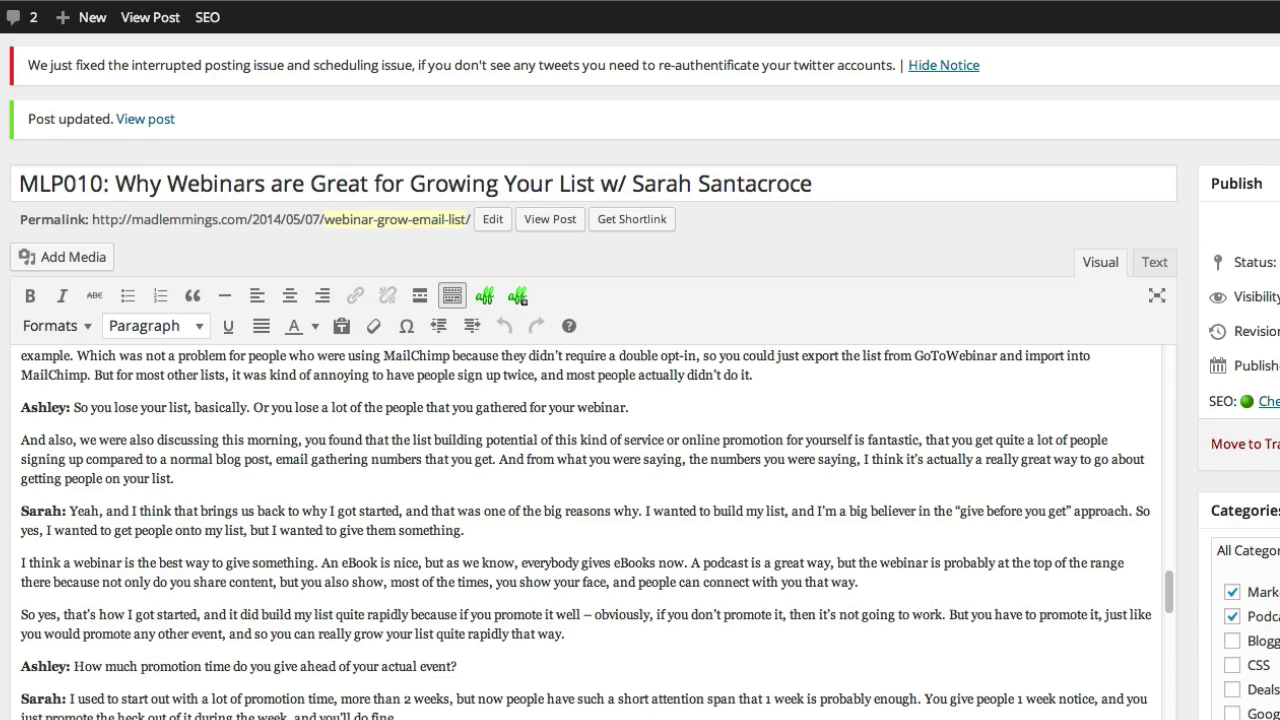
scroll(439, 387, "down", 10)
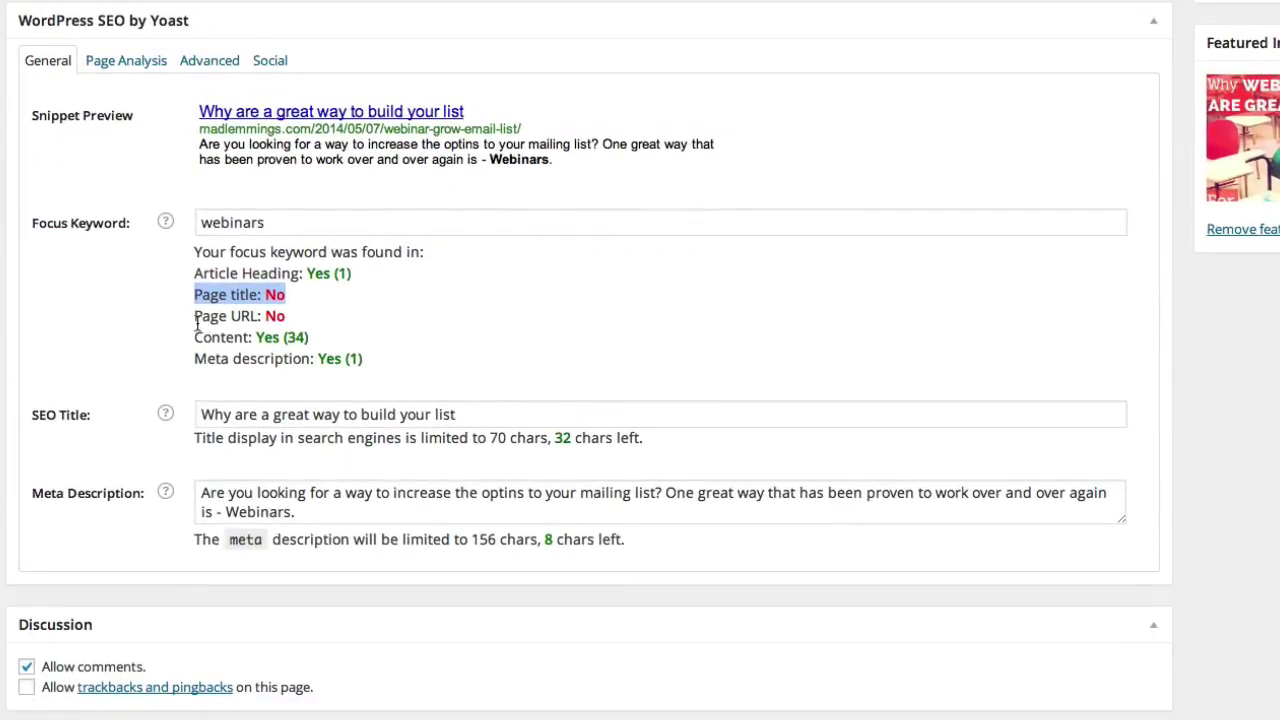
left_click_drag(192, 317, 323, 318)
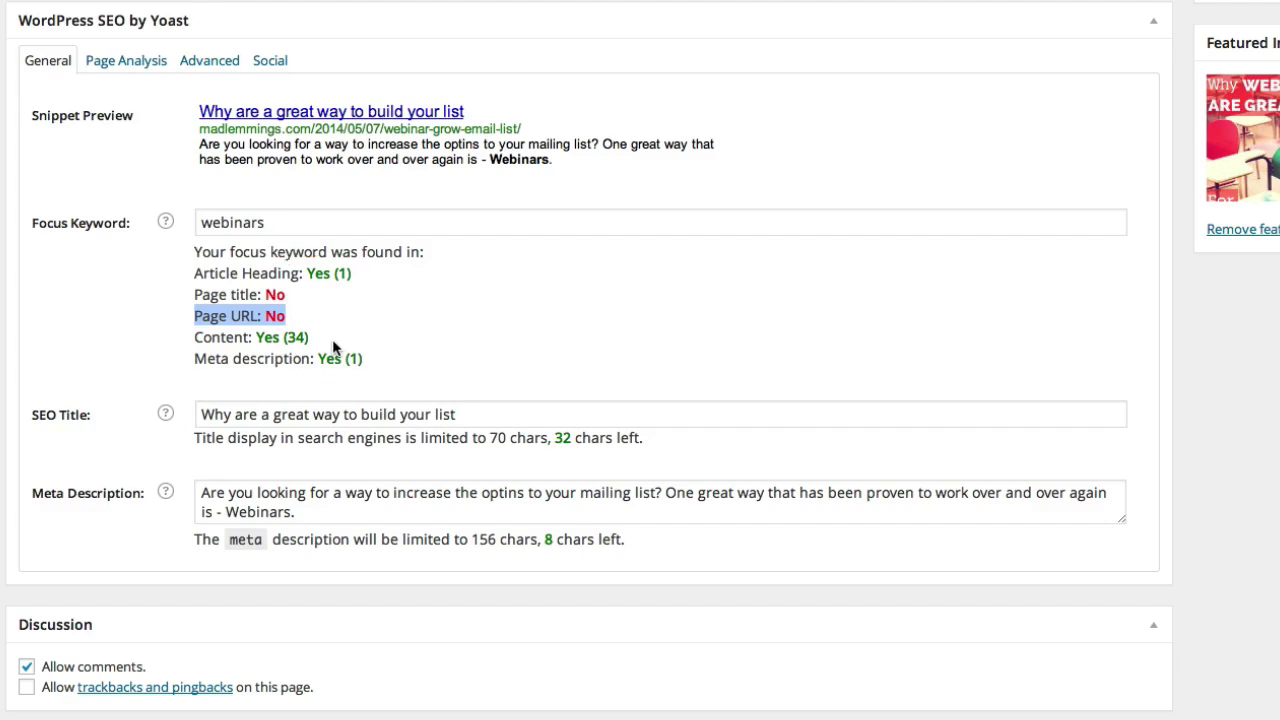
Step: Examine the focus keyword, the snippet preview's description text and the meta description with its remaining character allowance
double_click(230, 218)
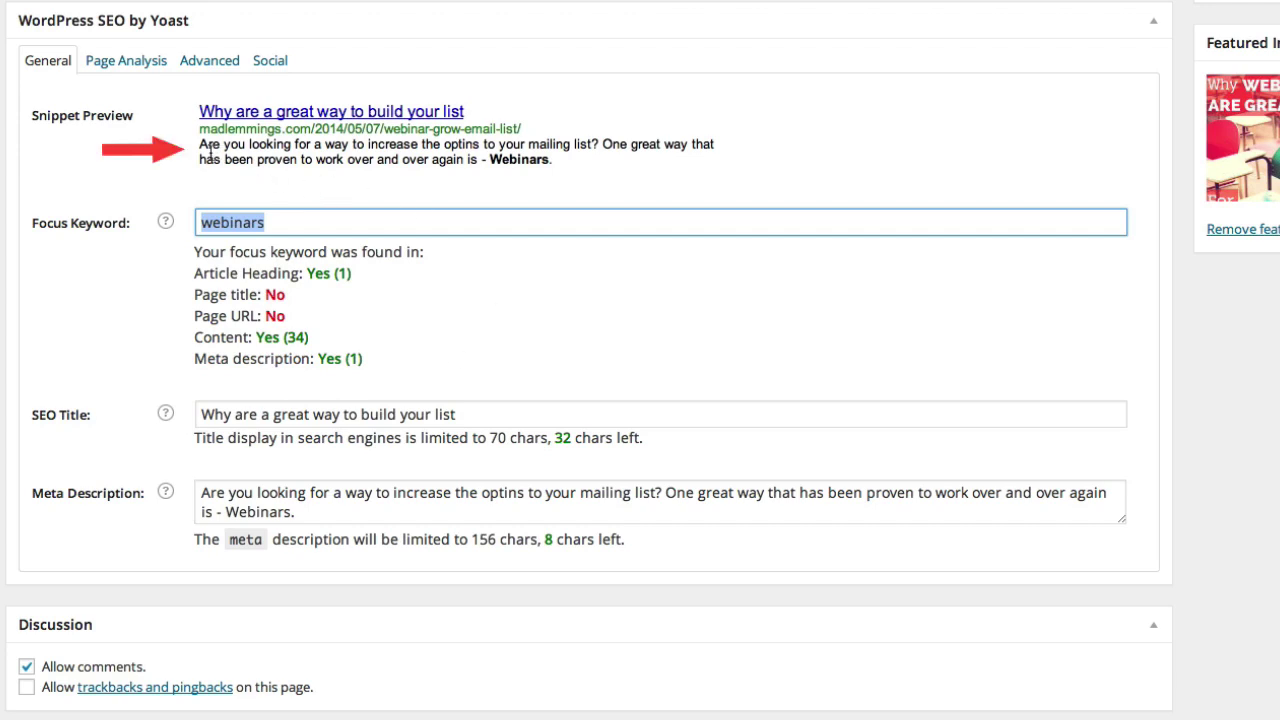
left_click_drag(199, 148, 198, 177)
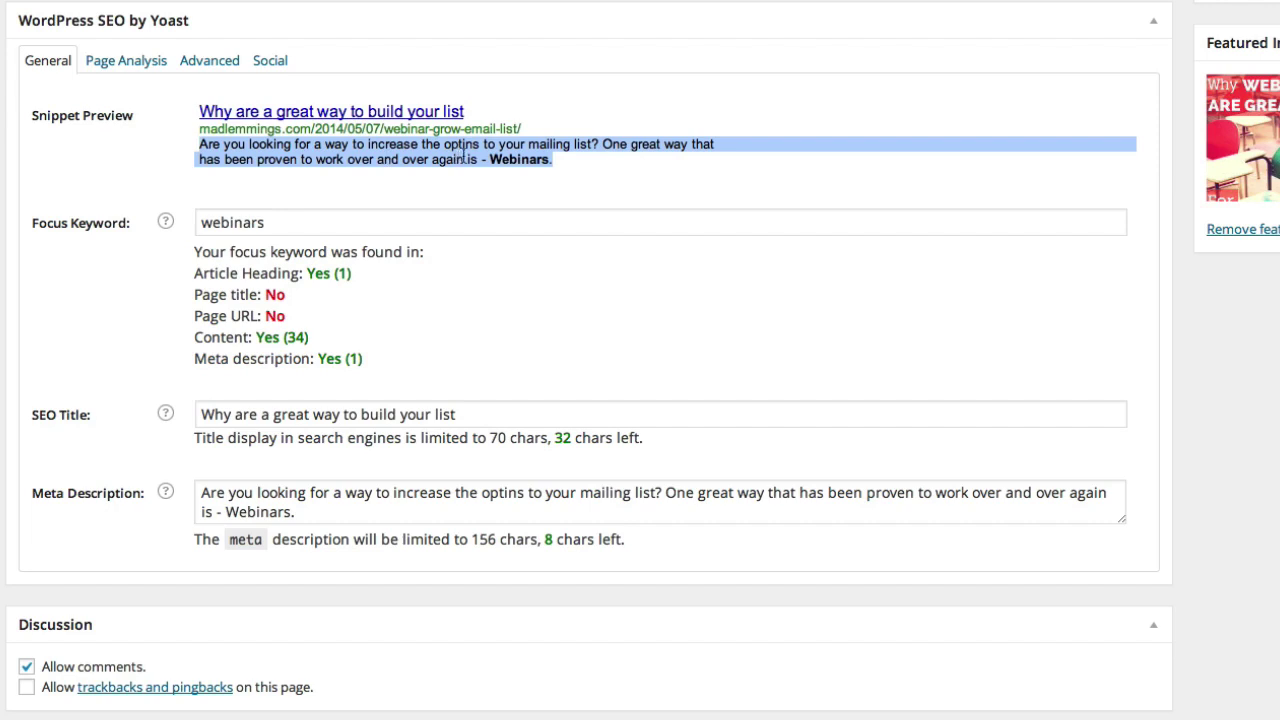
left_click_drag(300, 513, 201, 492)
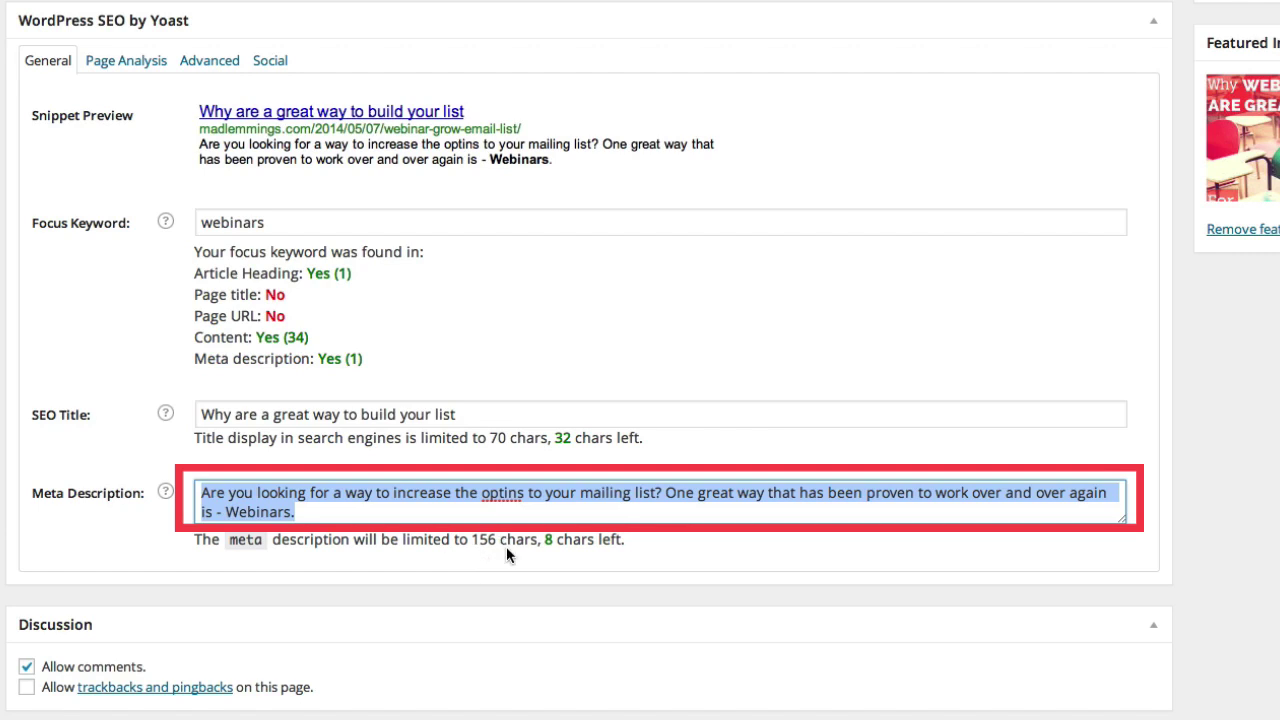
left_click_drag(544, 539, 629, 539)
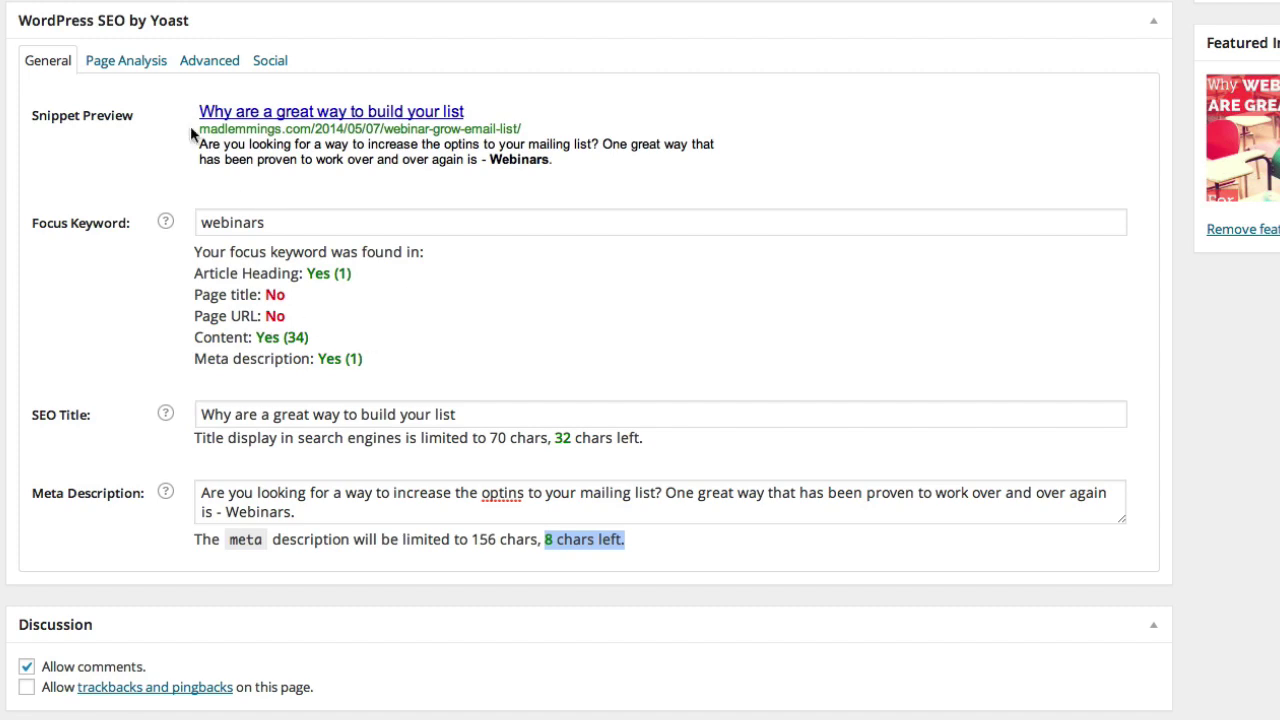
Step: Review the Yoast page analysis, including the subheading keyword and image alt tag checks, and return to the general SEO settings
left_click(155, 67)
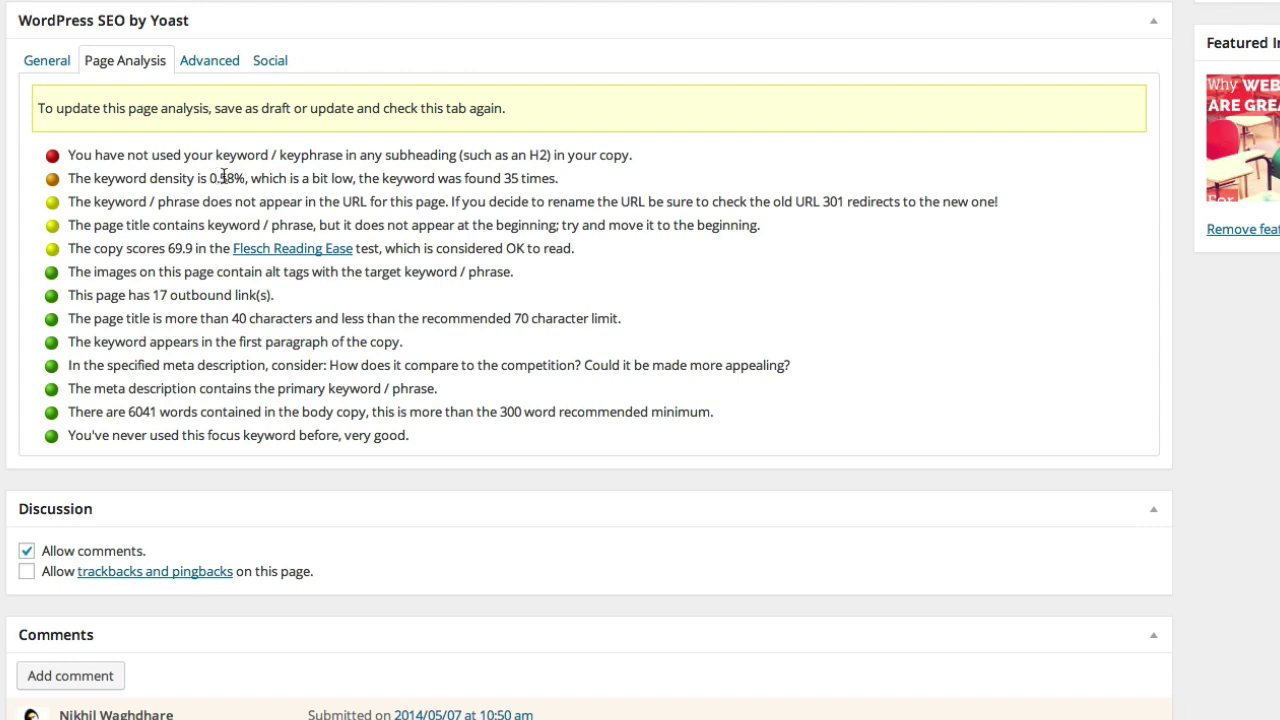
left_click_drag(187, 156, 467, 155)
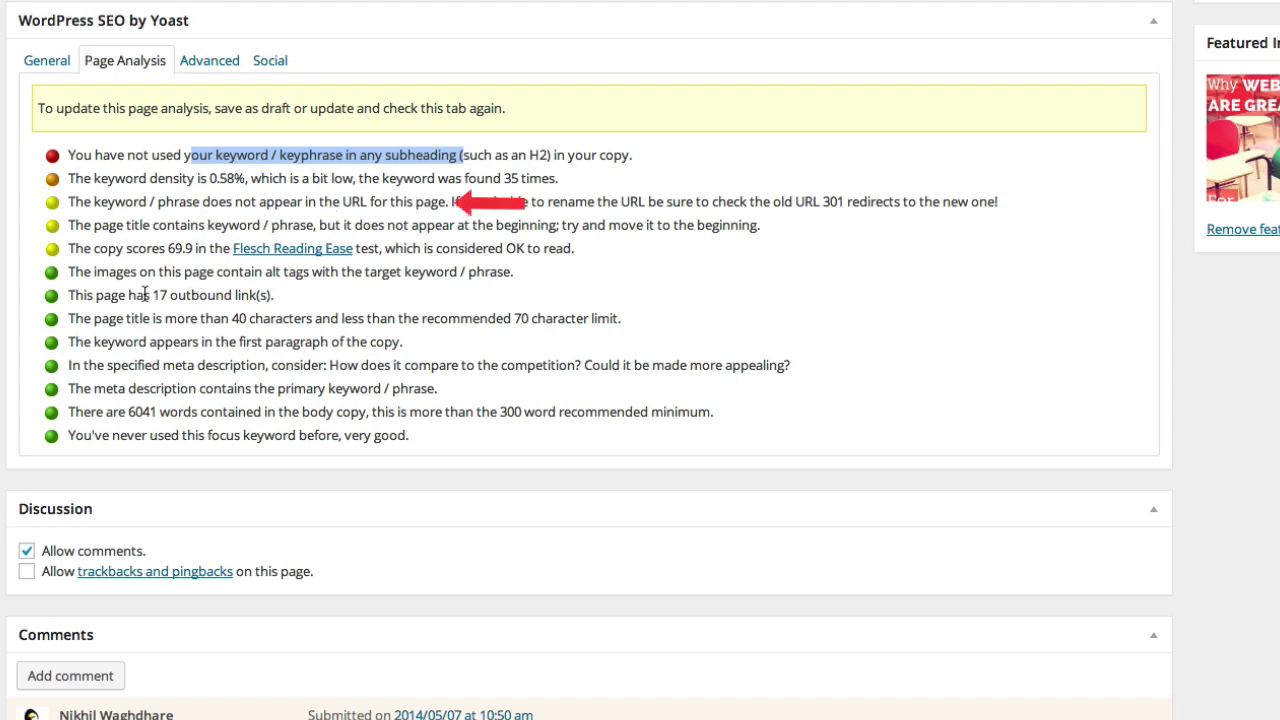
left_click_drag(68, 272, 541, 270)
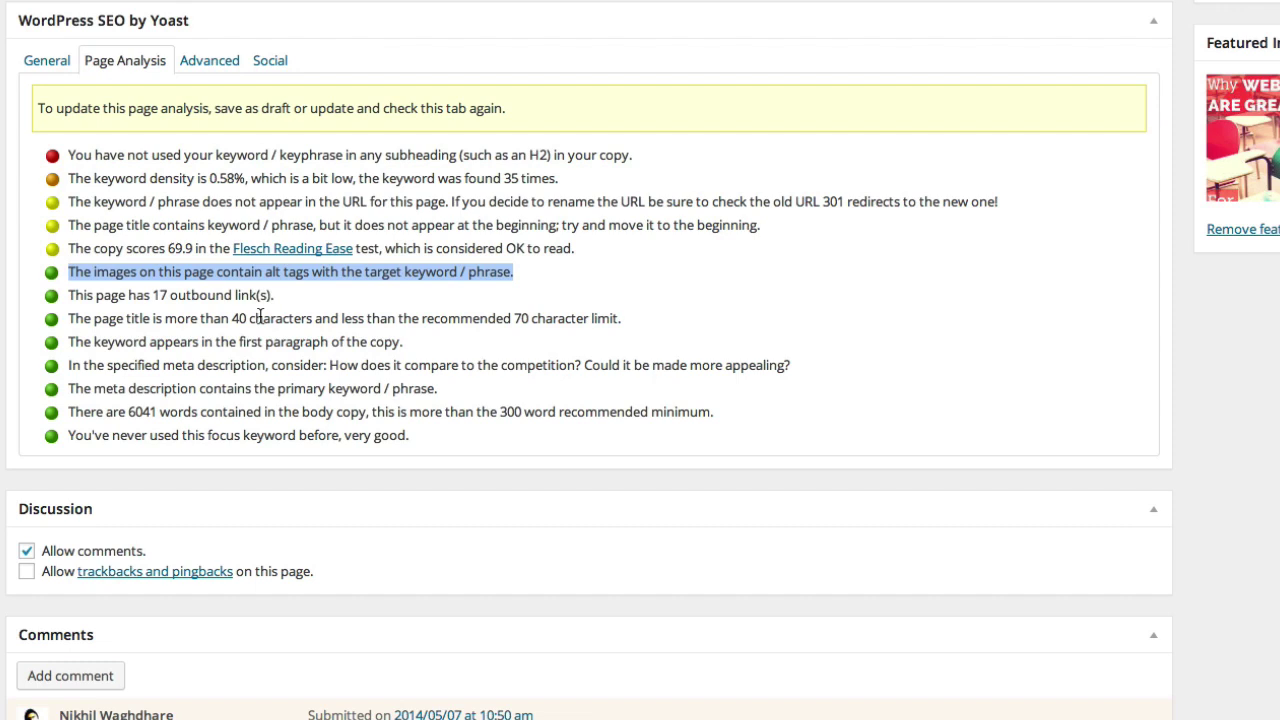
left_click(46, 66)
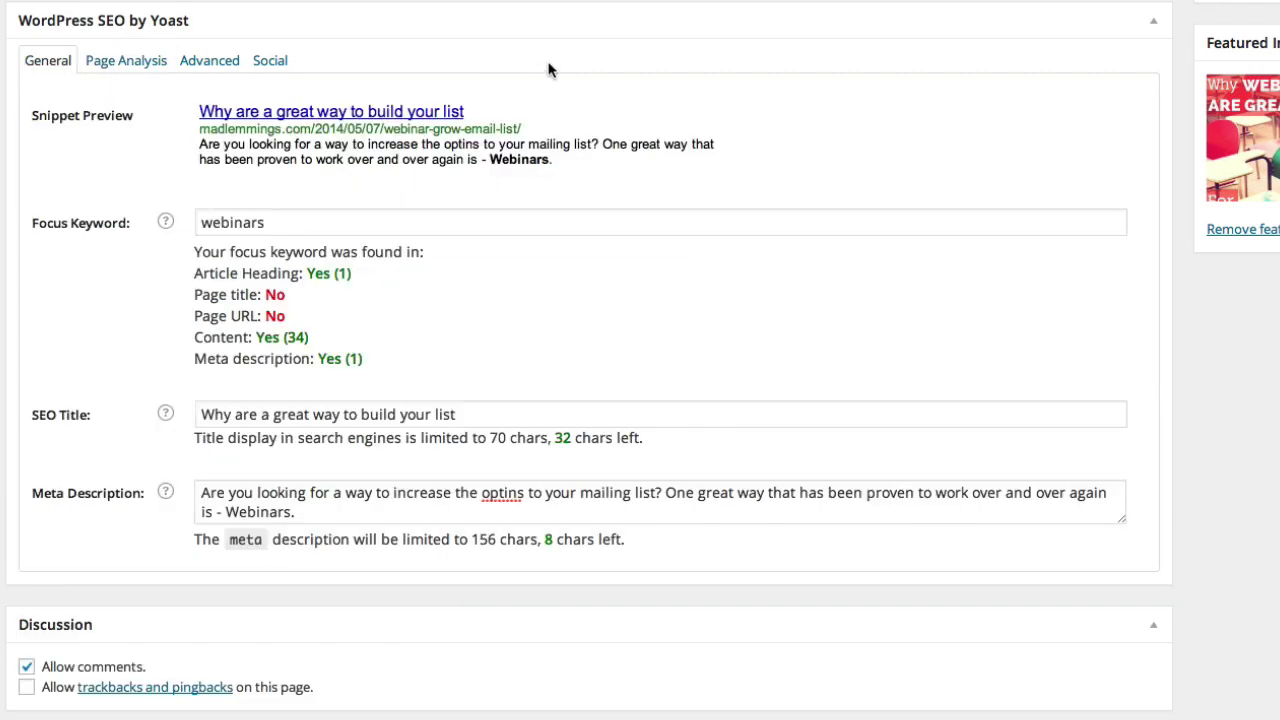